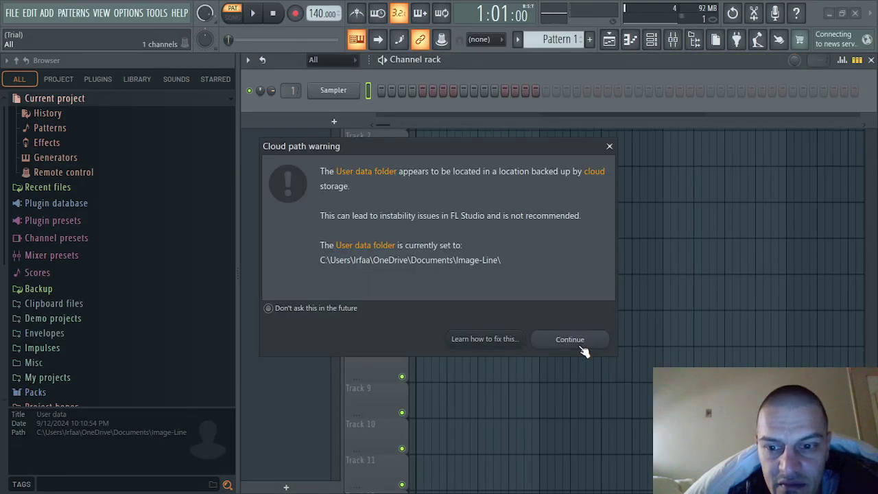
Step: Dismiss the cloud path warning and start a new "Create a chord progression" project in the Producer Edition trial
left_click(579, 338)
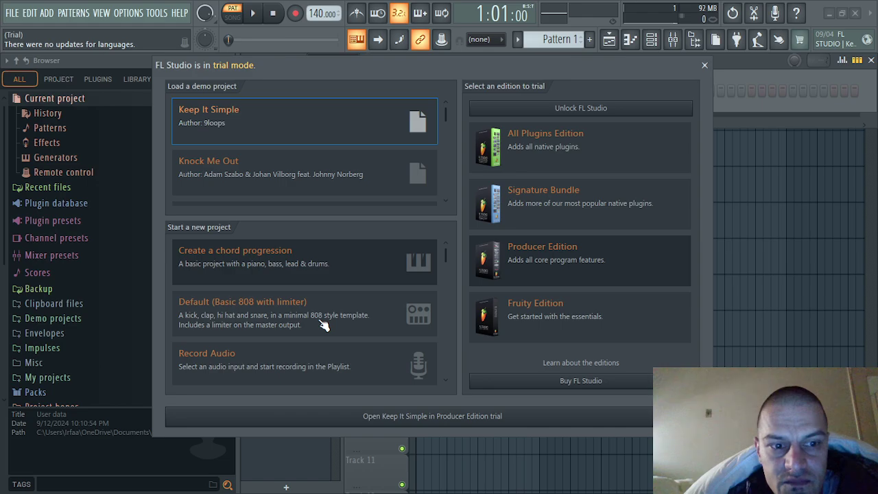
left_click(319, 277)
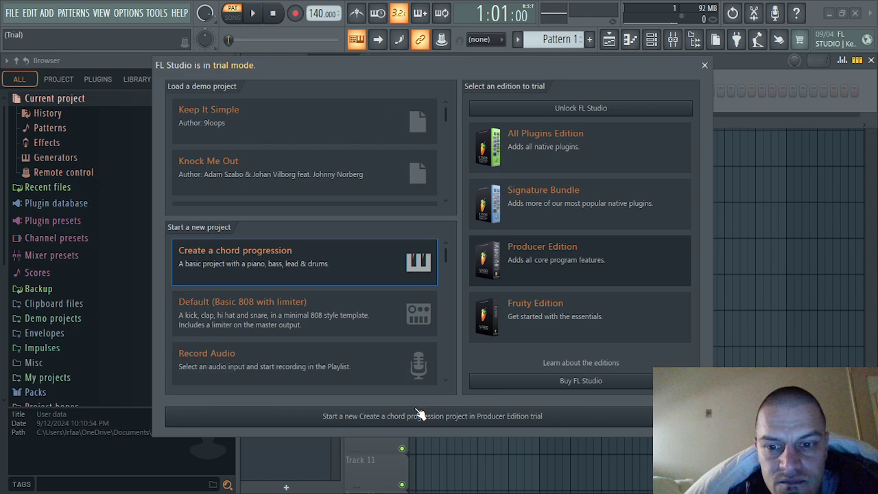
double_click(343, 249)
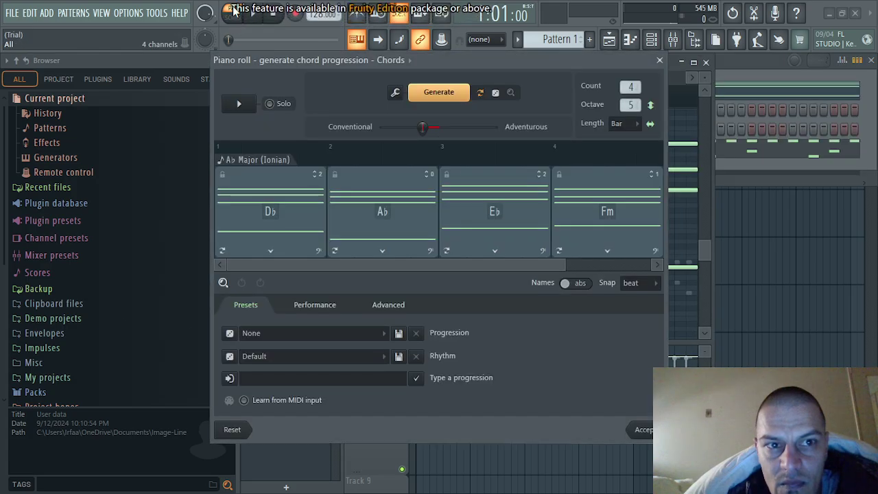
Step: Close the chord progression generator, discarding its pending changes, and bring the Channel rack in front of the Piano roll
left_click(660, 61)
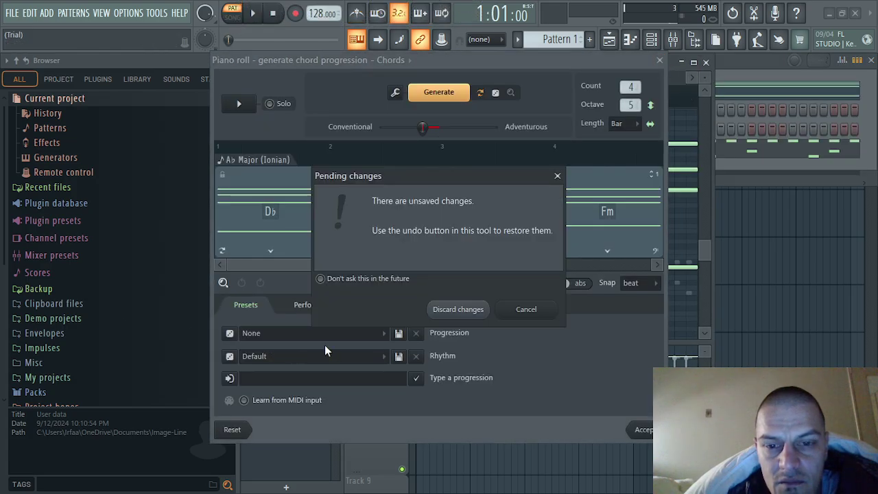
left_click(483, 310)
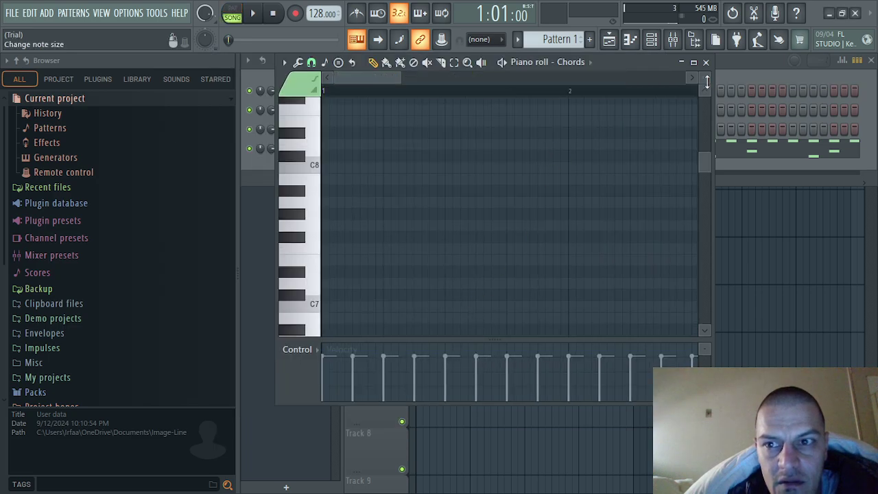
left_click(760, 69)
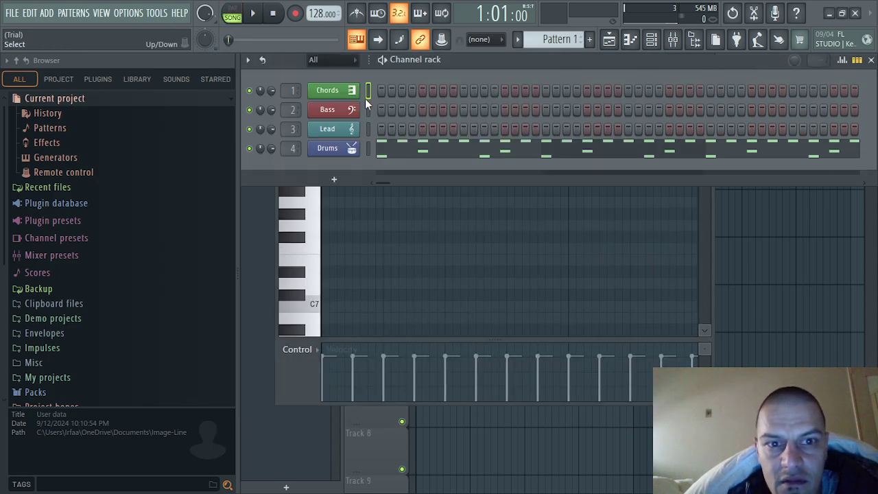
Step: Audition the Chords channel by playing improvised melody notes live without recording, mostly between F5 and D#6
key("m")
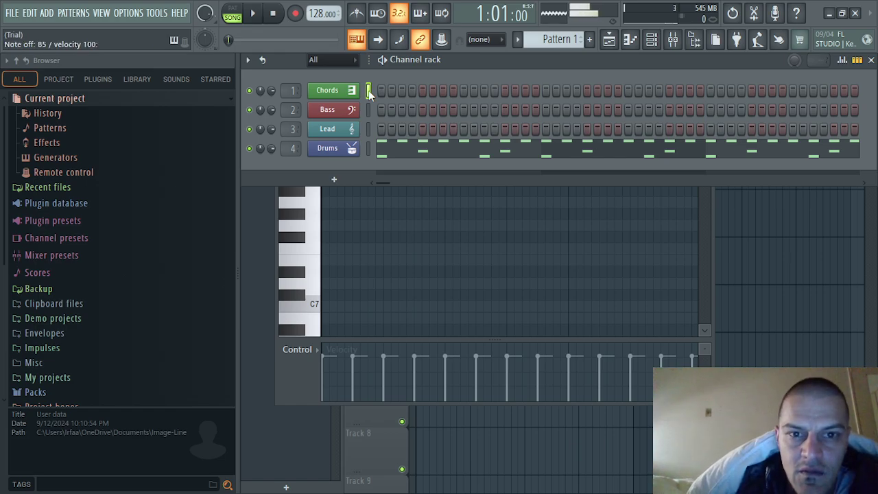
key("n")
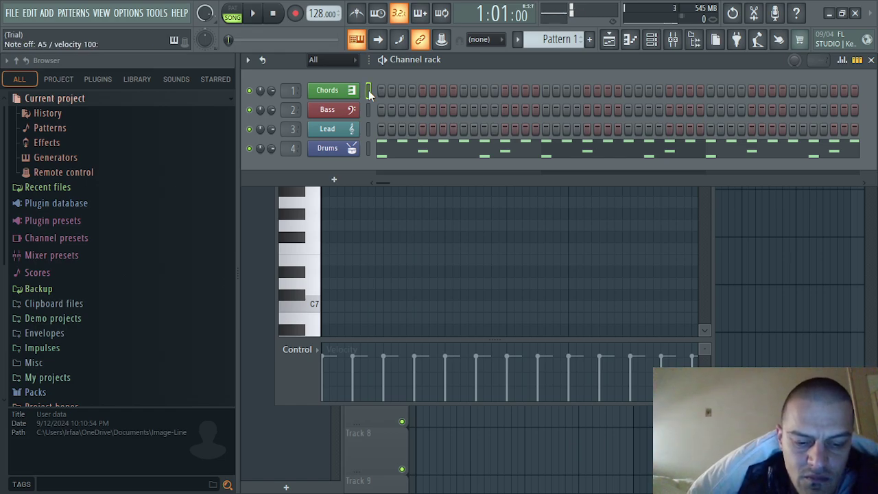
key("b")
key("w")
key("m")
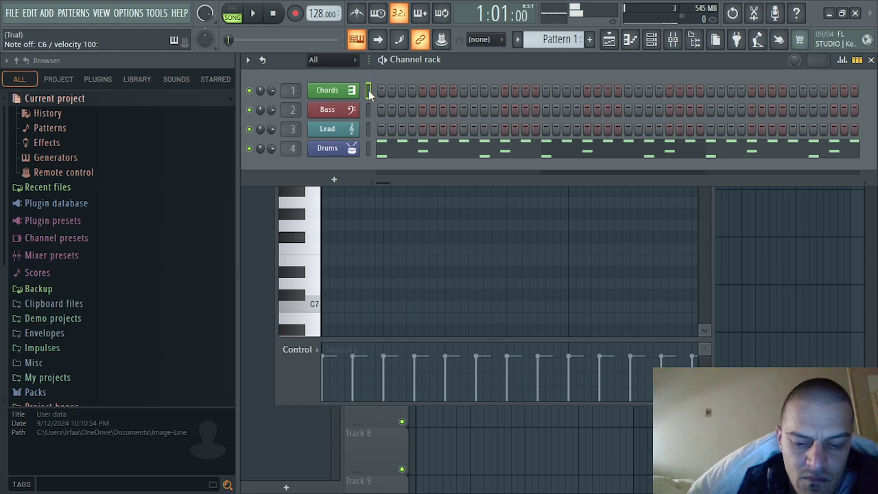
key("b")
key("n")
key("b")
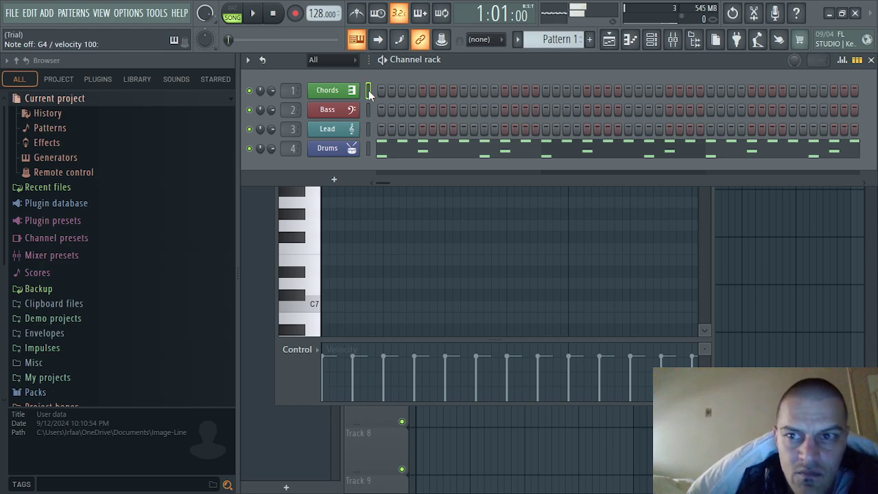
key("n")
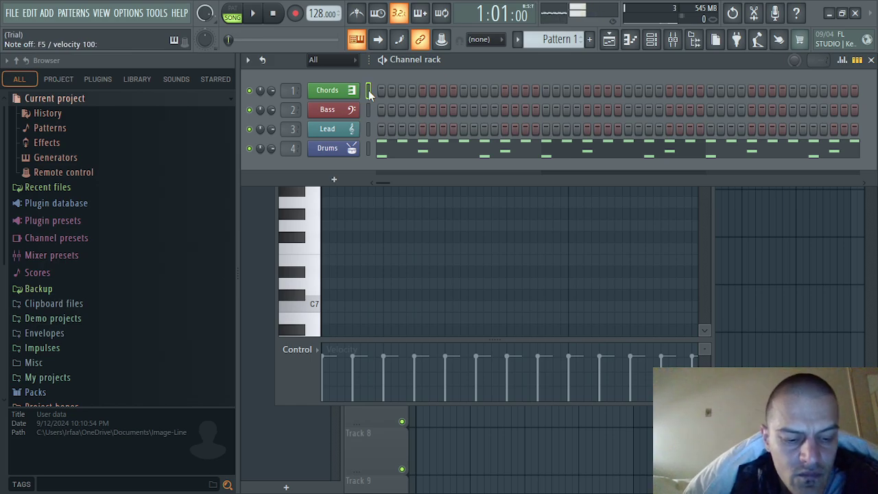
key("z")
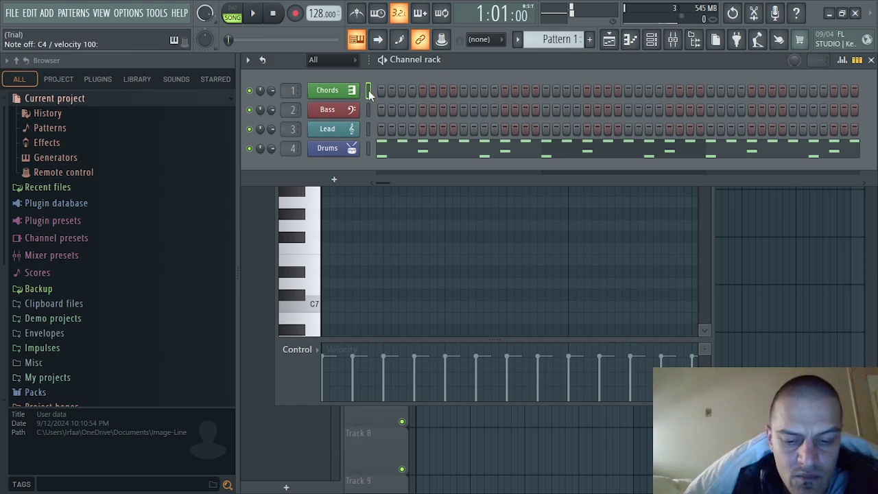
key("7")
key("0")
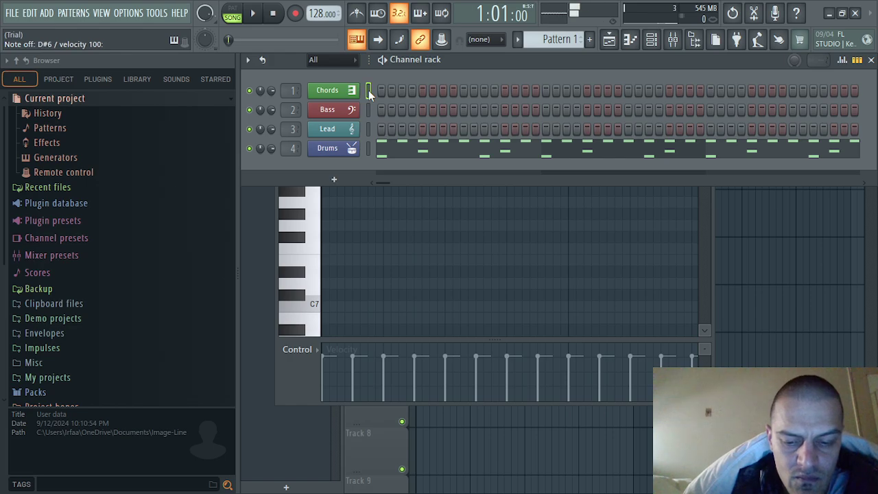
key("o")
key("i")
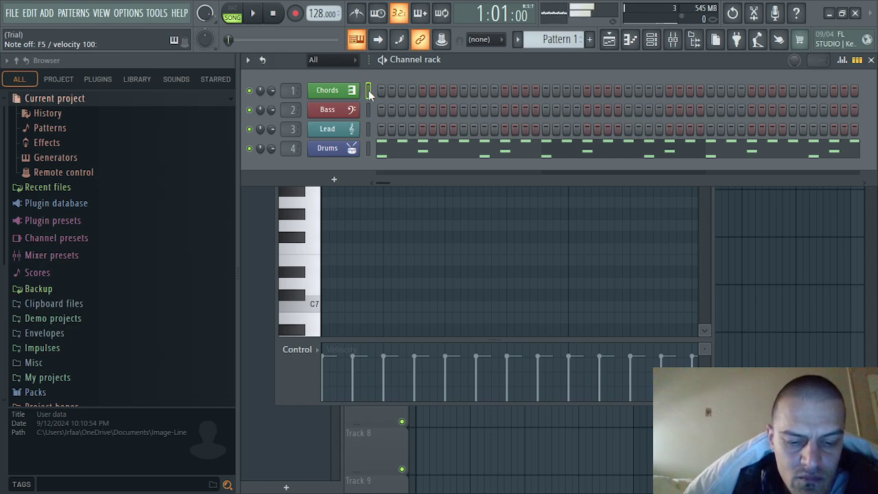
key("0")
key("7")
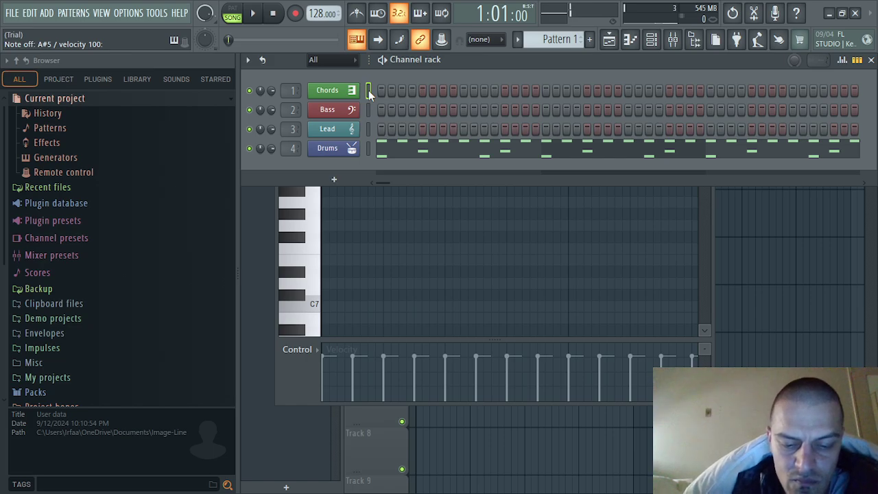
key("9")
key("7")
key("u")
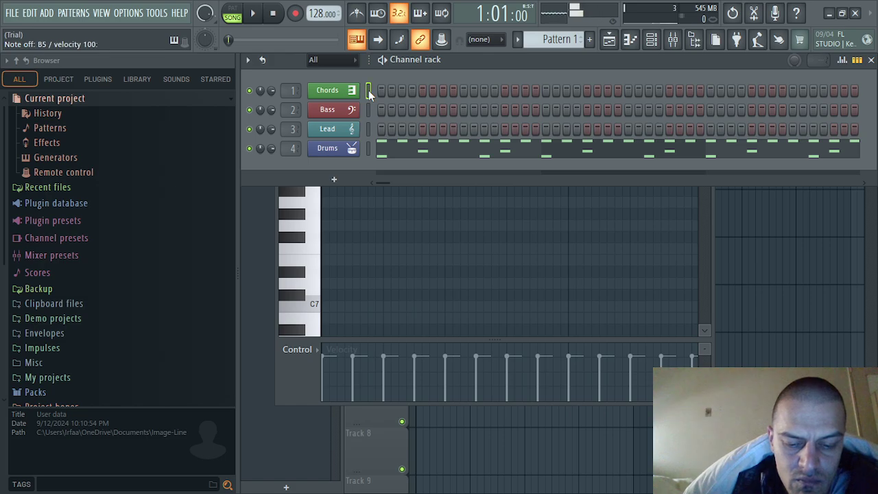
key("o")
key("9")
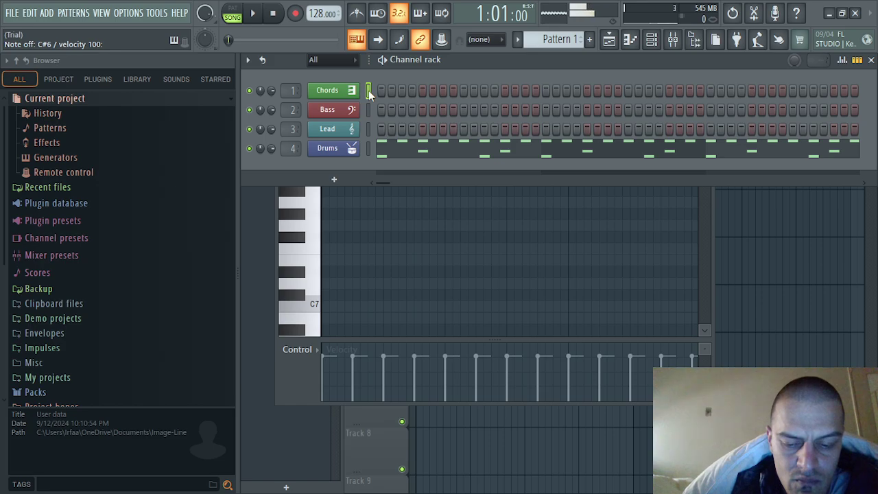
key("7")
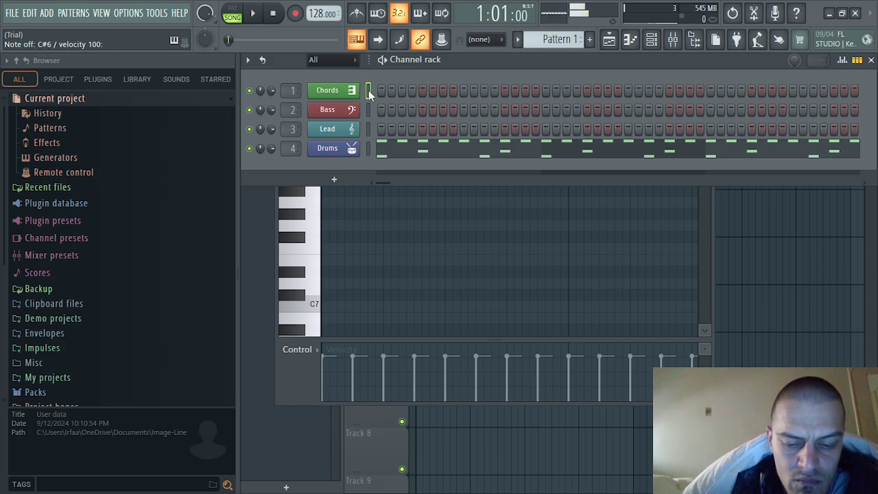
key("7")
key("9")
key("0")
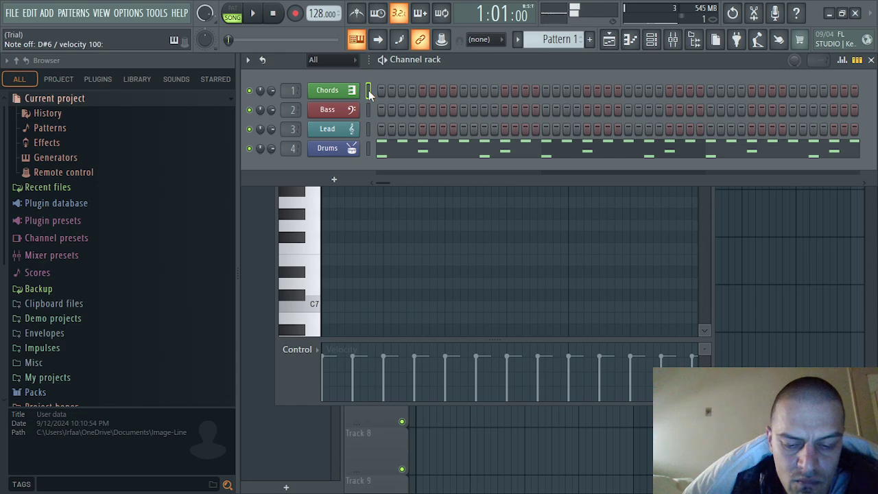
key("i")
key("i")
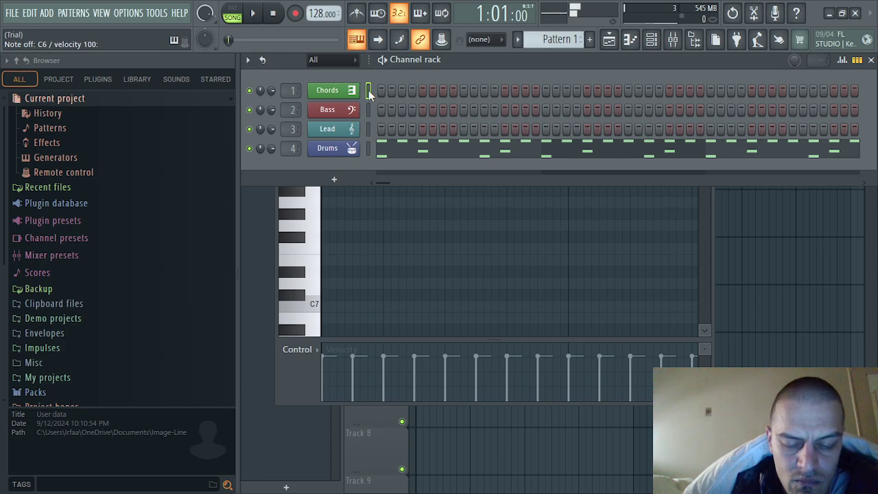
key("i")
key("i")
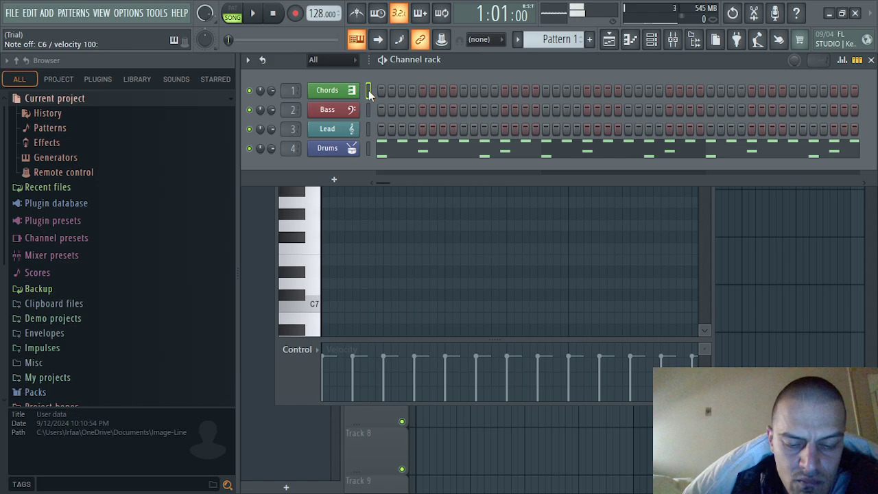
key("7")
key("6")
key("t")
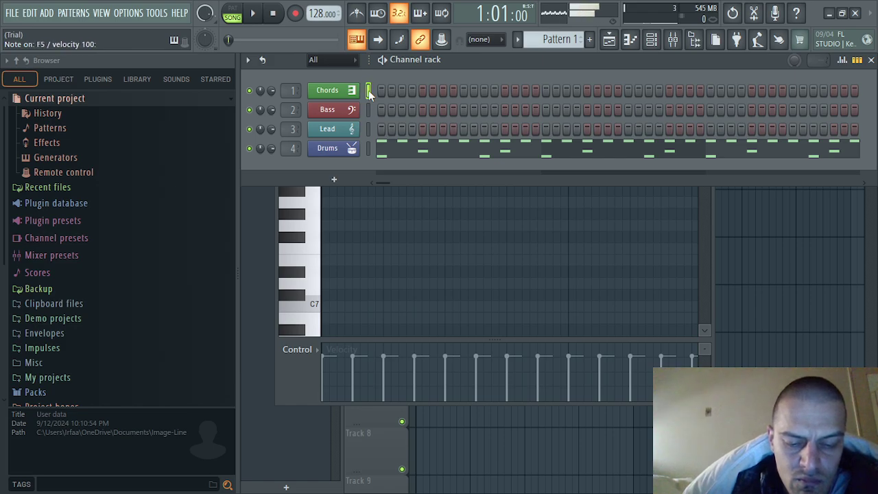
key("7")
key("7")
key("7")
key("7")
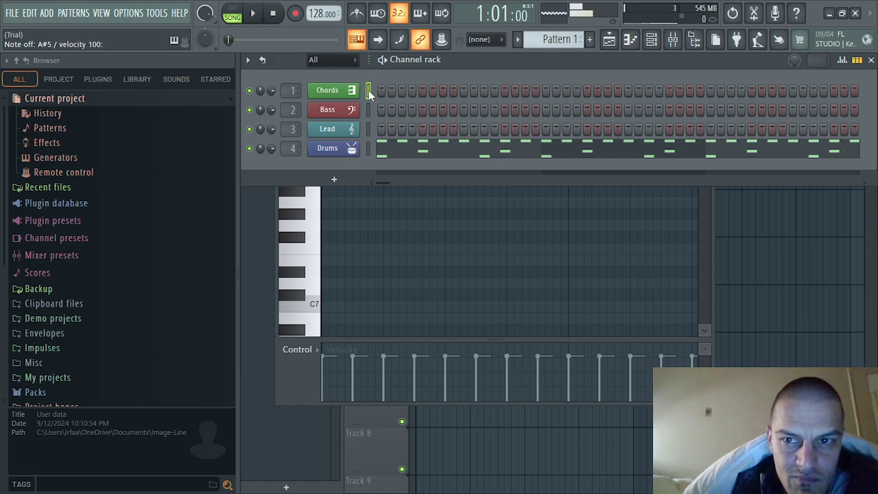
key("7")
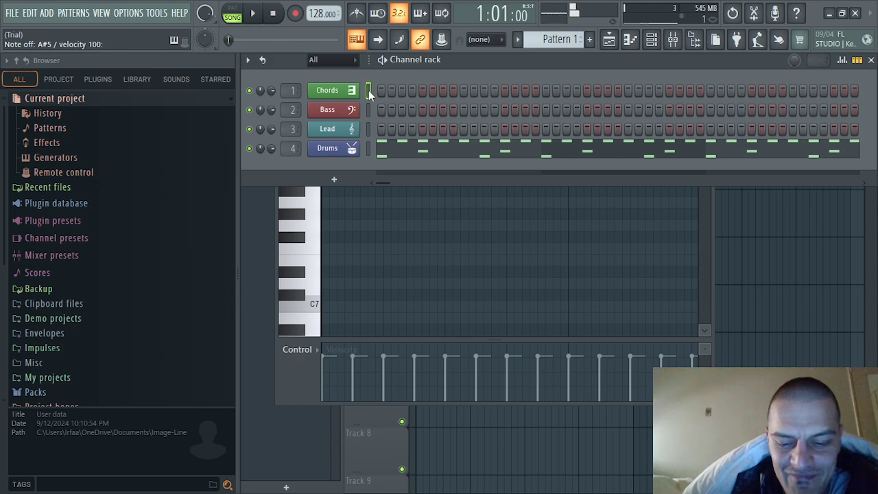
key("i")
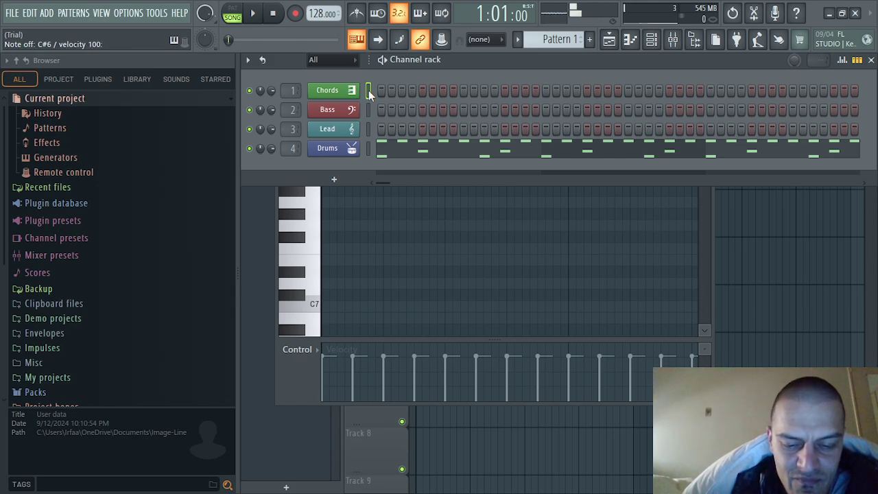
key("7")
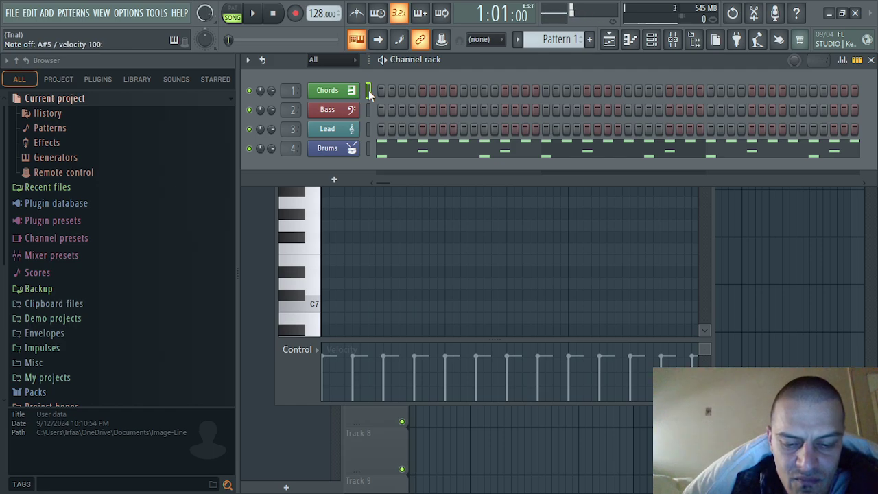
key("0")
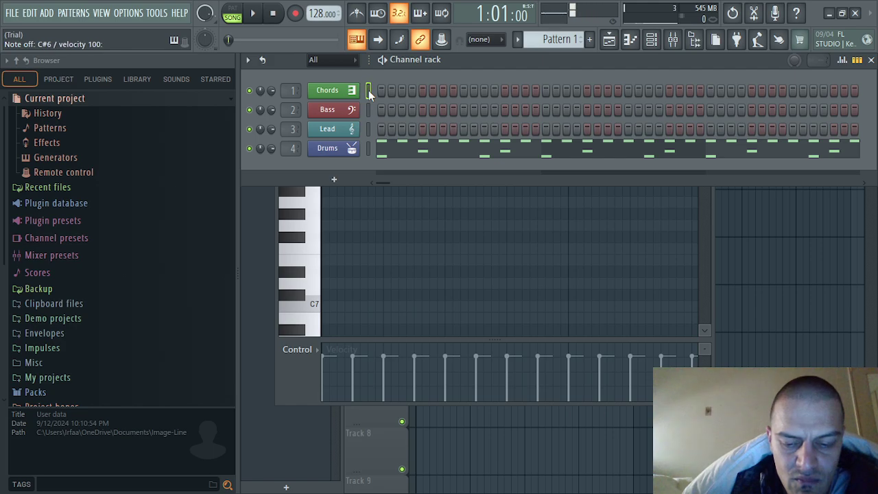
key("0")
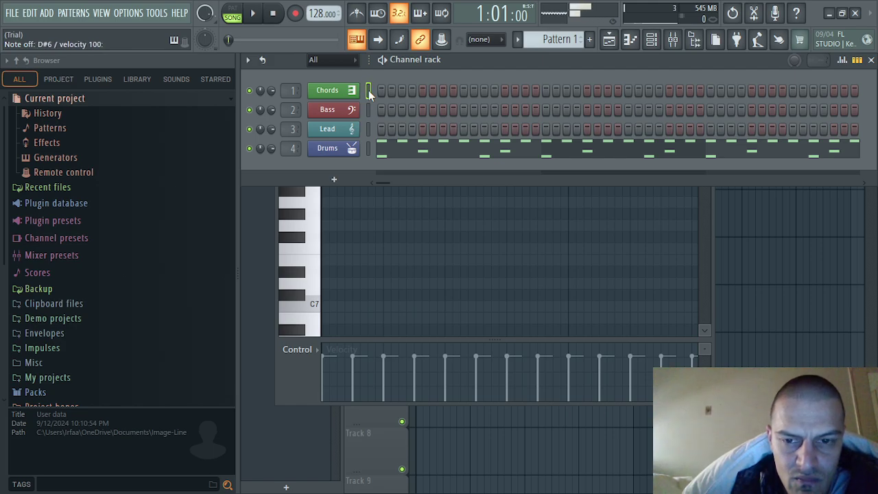
key("i")
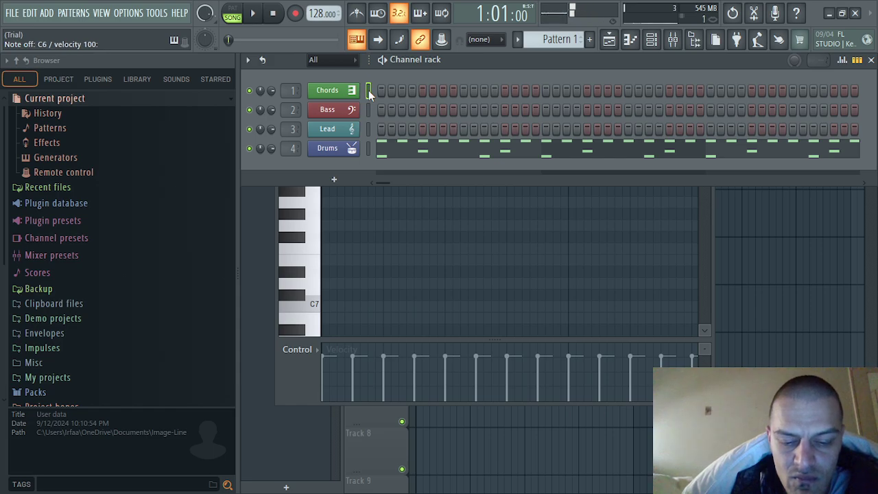
key("0")
key("i")
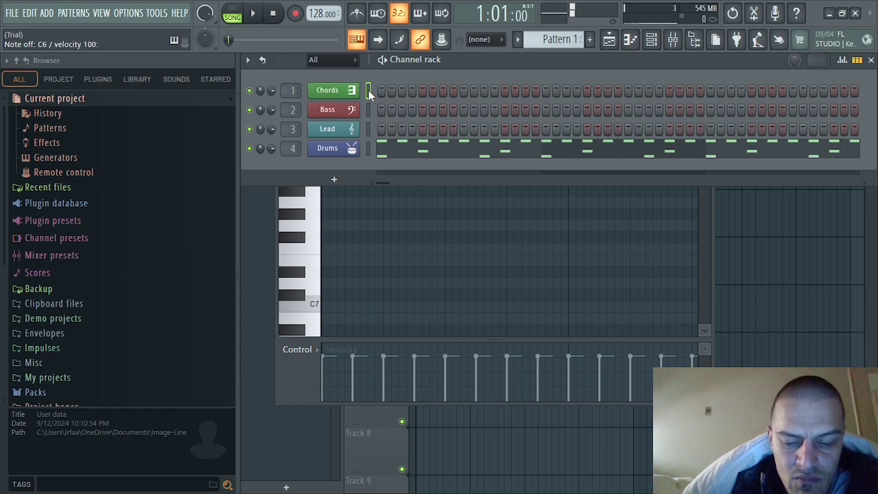
key("0")
key("i")
key("0")
key("i")
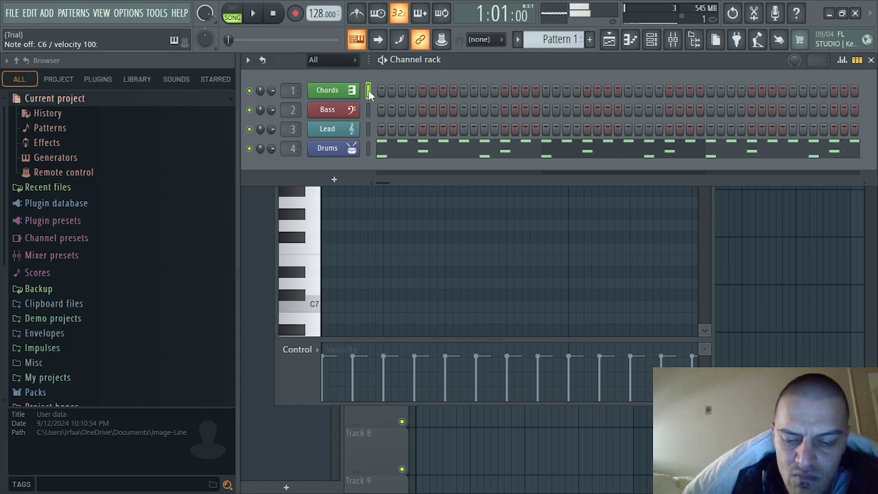
key("0")
key("7")
key("0")
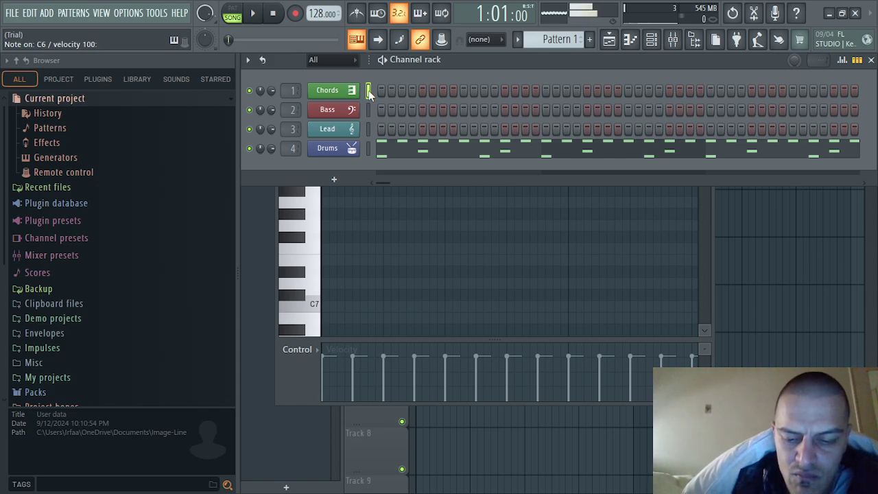
key("7")
key("0")
key("7")
key("6")
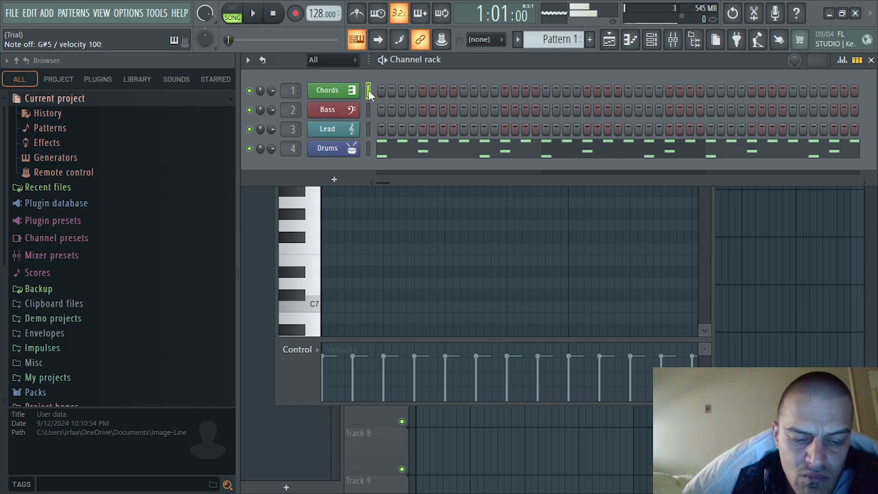
key("r")
key("6")
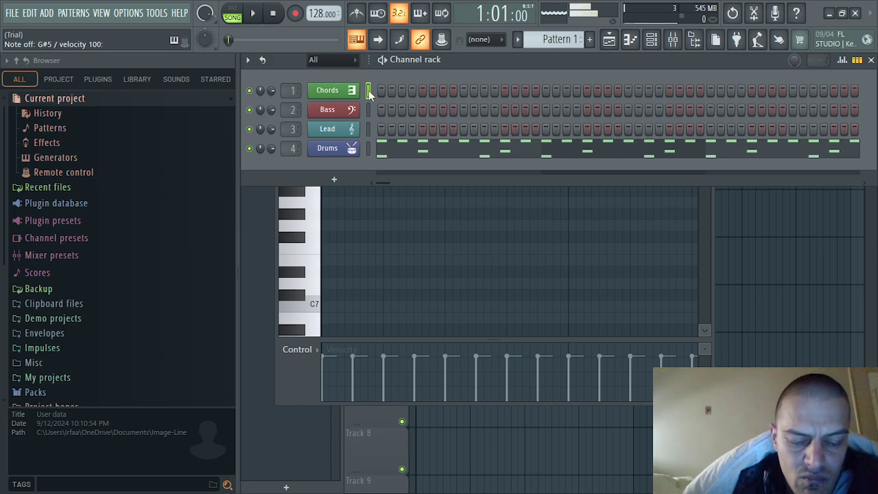
key("7")
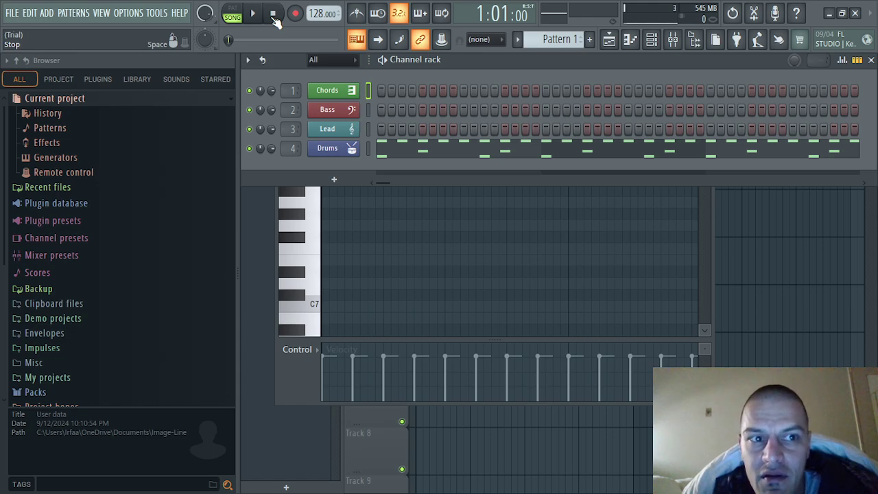
Step: Try out more improvised melody notes live on the Chords channel without recording, mostly between F5 and D6
key("q")
key("w")
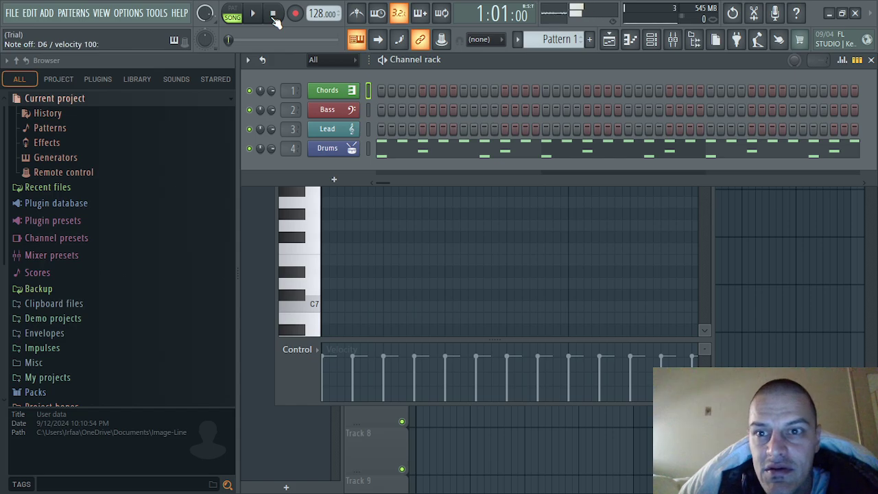
key("m")
key("2")
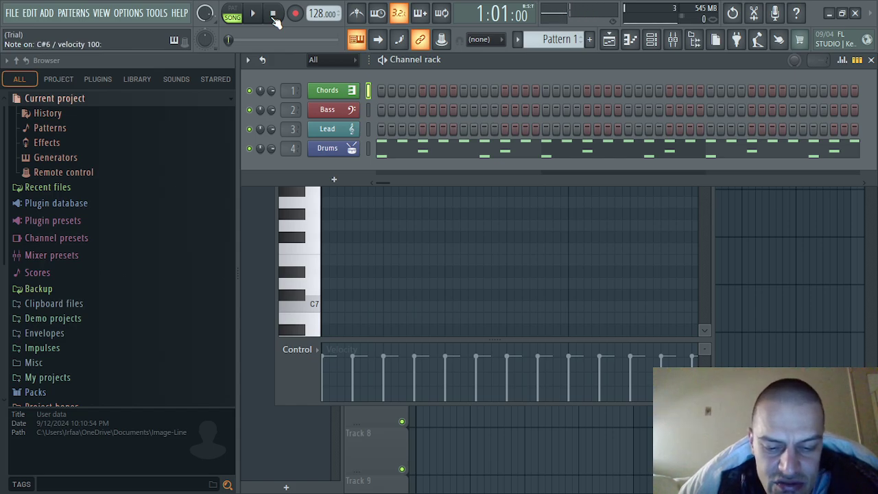
key("j")
key("h")
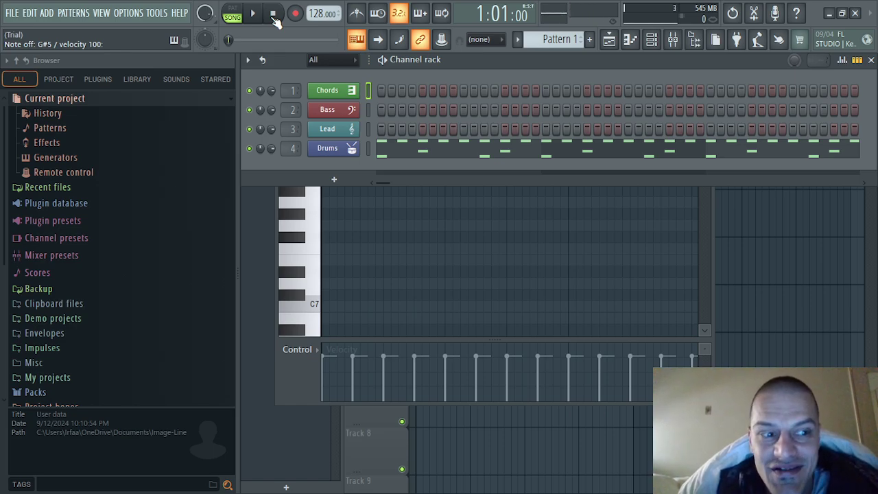
key("g")
key("j")
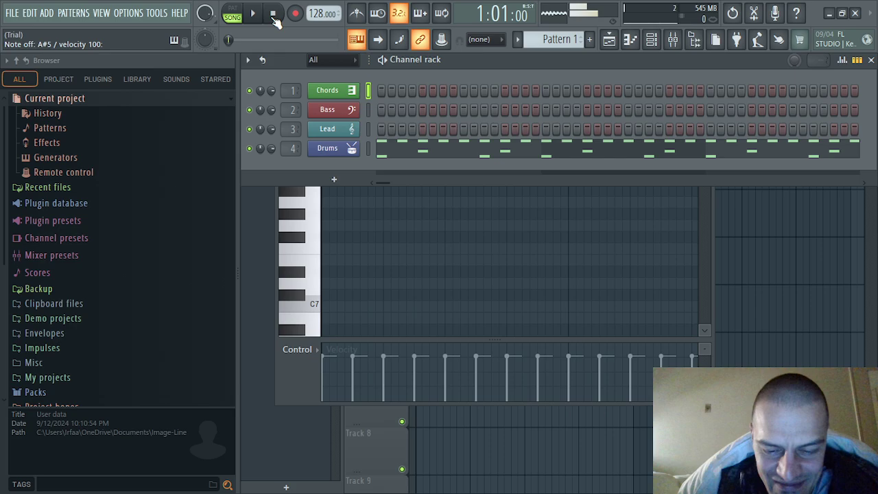
key("2")
key("j")
key("g")
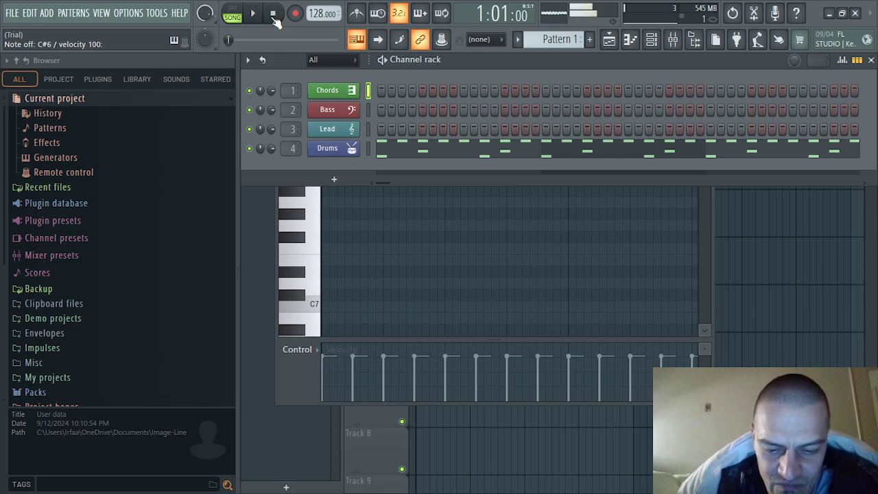
key("h")
key("comma")
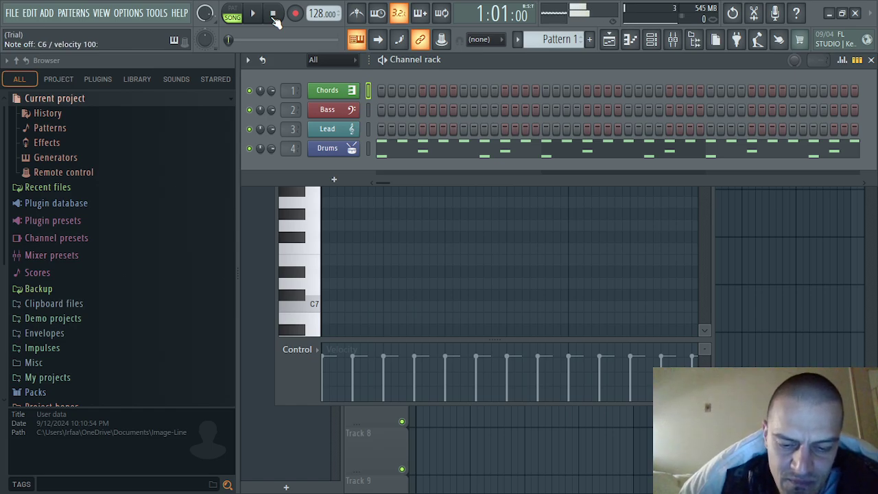
key("j")
key("g")
key("v")
key("j")
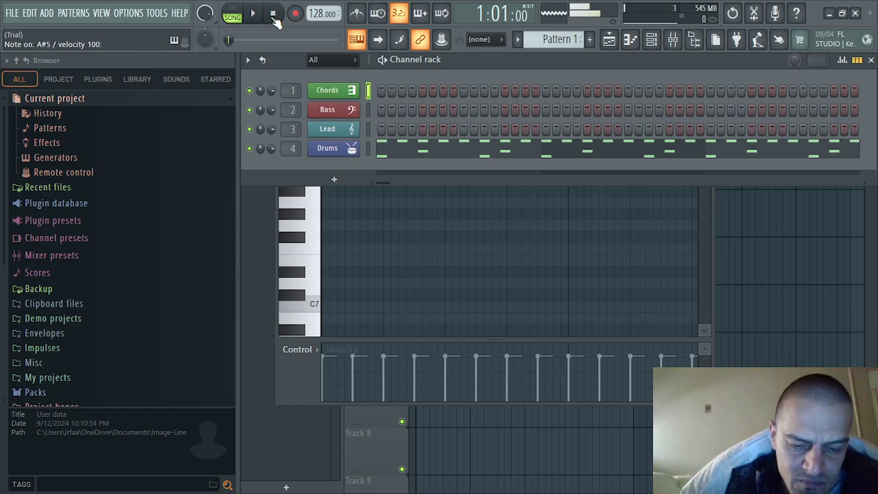
key("j")
key("j")
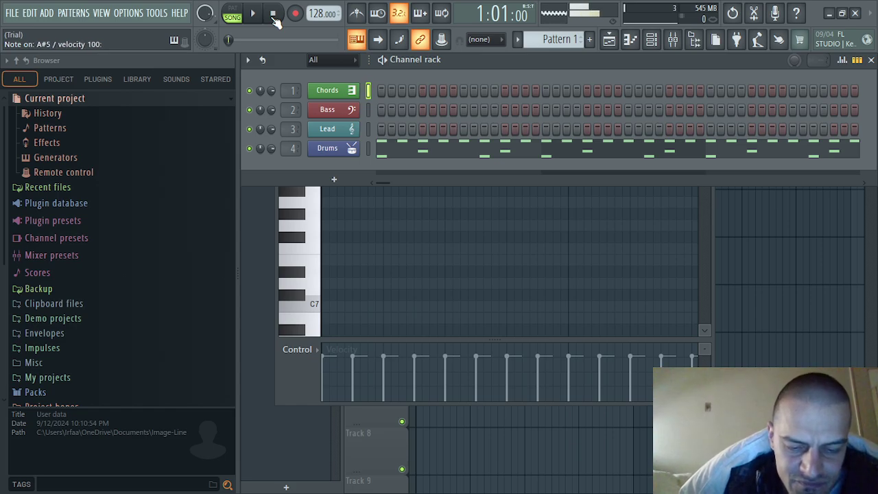
key("j")
key("h")
key("v")
key("j")
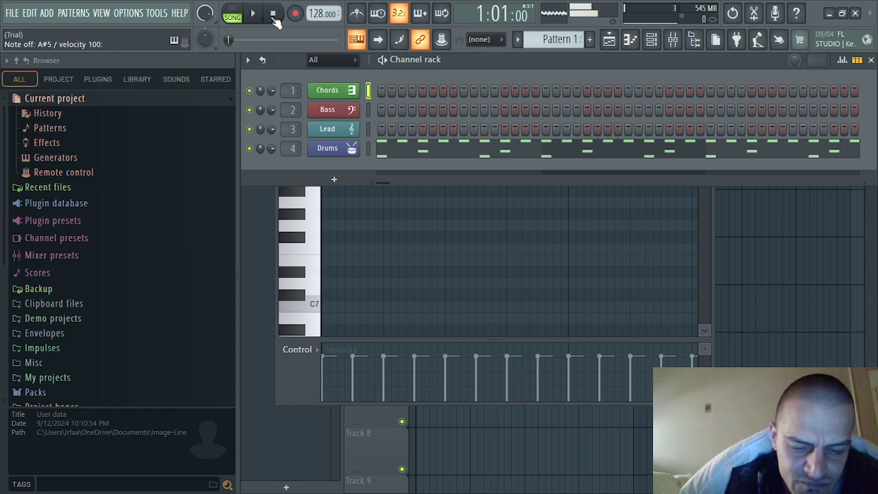
key("g")
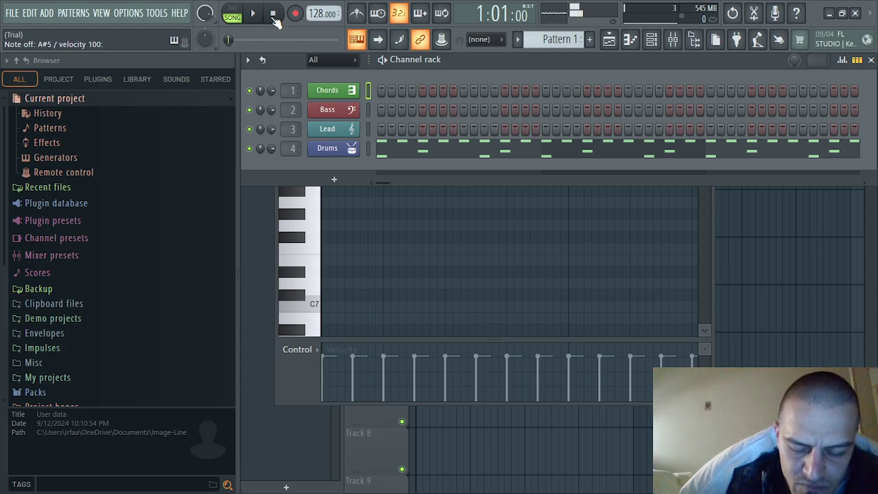
Step: Play a repeated rising G5, G#5, A#5 figure live on the Chords channel, then explore notes around C#6 and D#6
key("b")
key("h")
key("j")
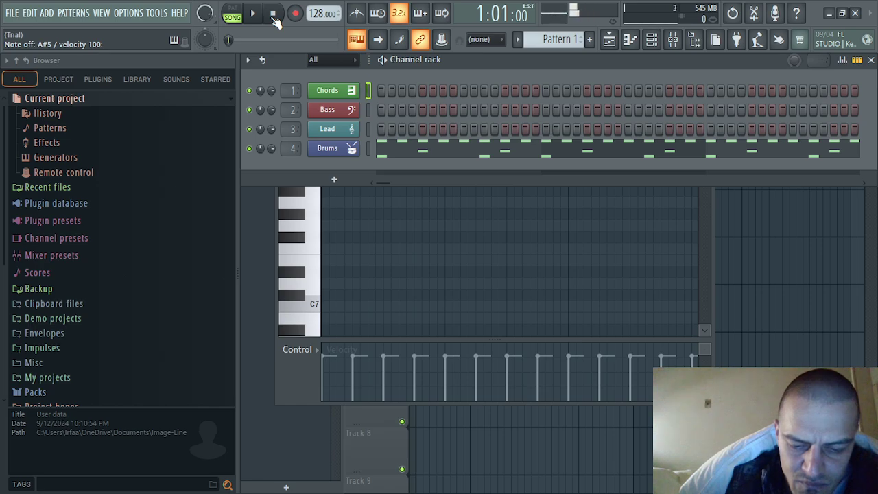
key("b")
key("h")
key("j")
key("b")
key("h")
key("j")
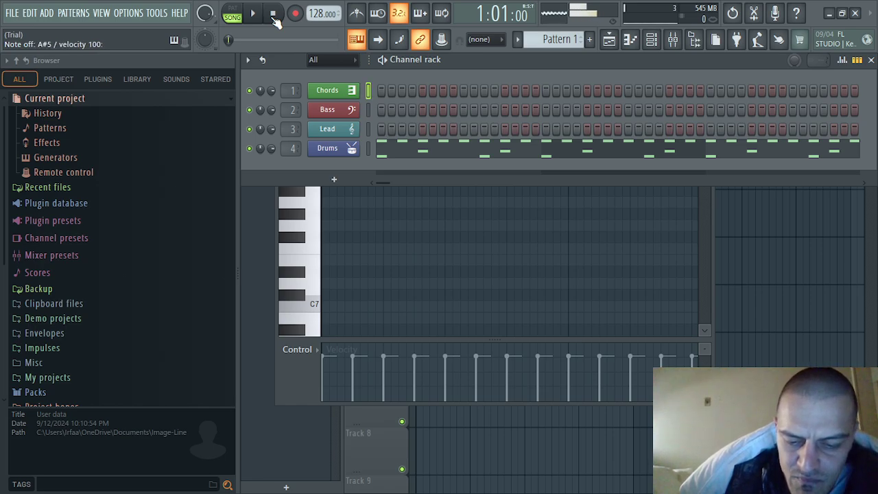
key("l")
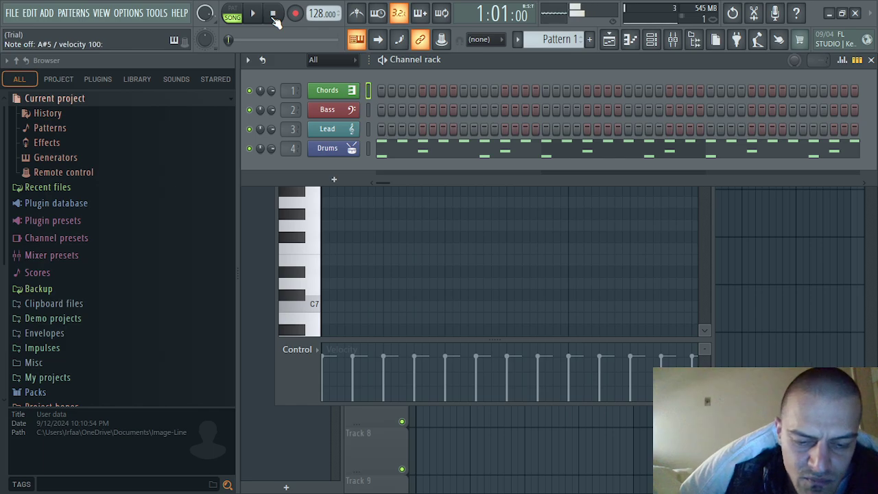
key("l")
key("semicolon")
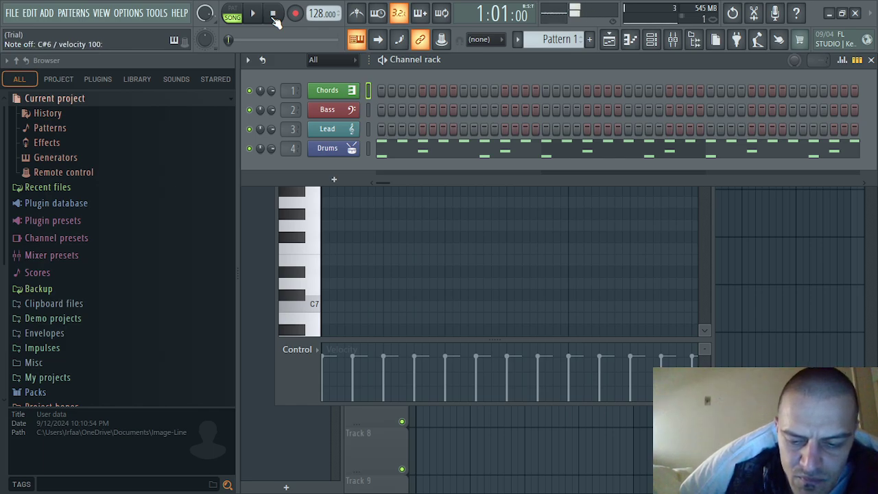
key("5")
key("l")
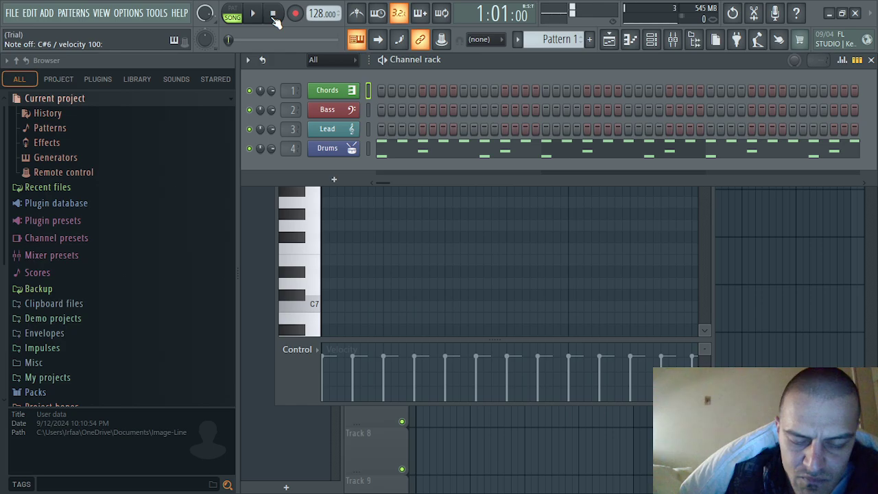
key("semicolon")
key("l")
key("j")
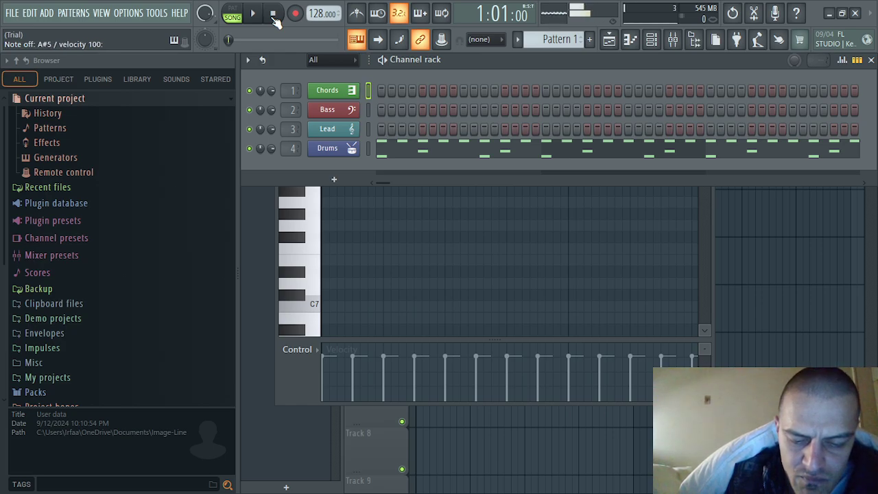
key("comma")
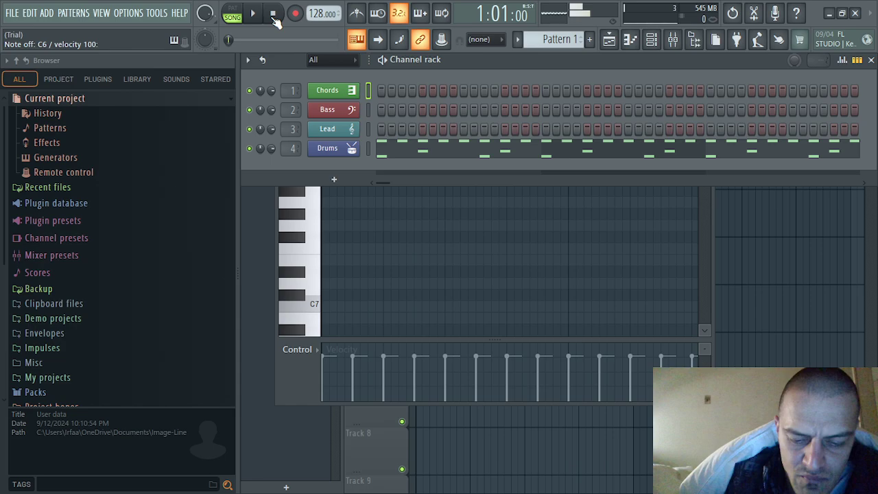
Step: Repeat a live F5, A#5, G#5, F#5 phrase on the Chords channel, ending with variations reaching up to D#6
key("v")
key("j")
key("h")
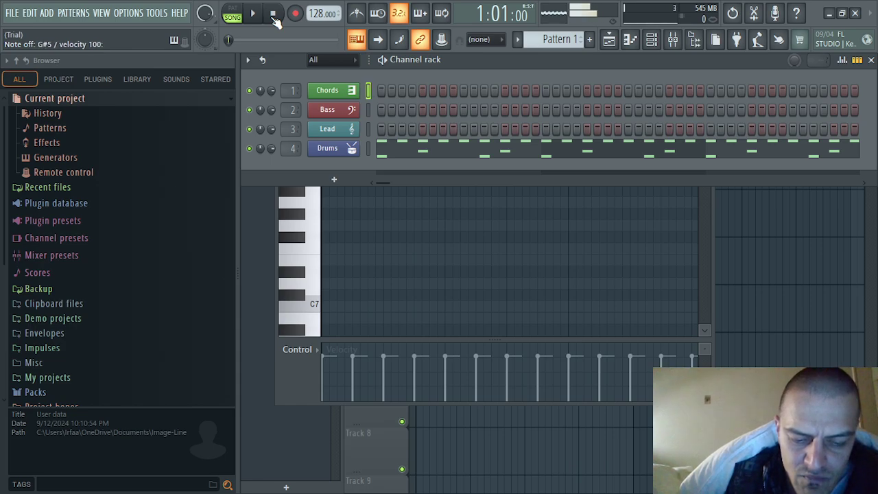
key("g")
key("v")
key("j")
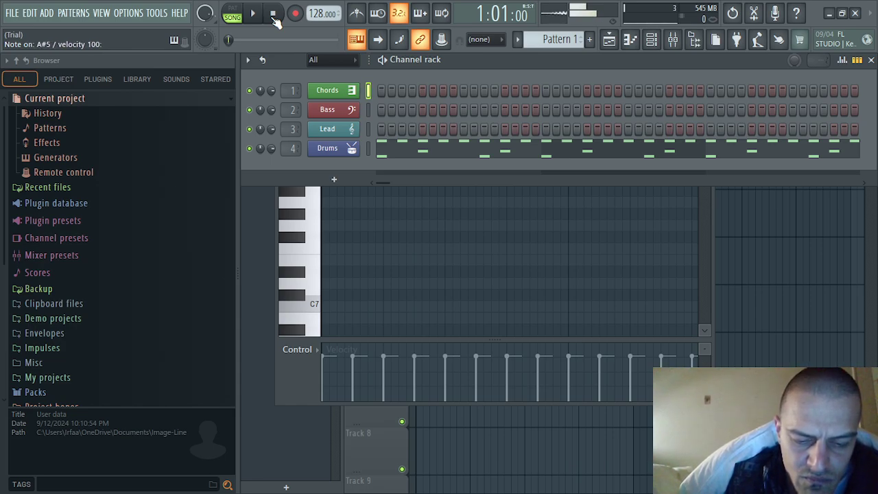
key("h")
key("g")
key("v")
key("j")
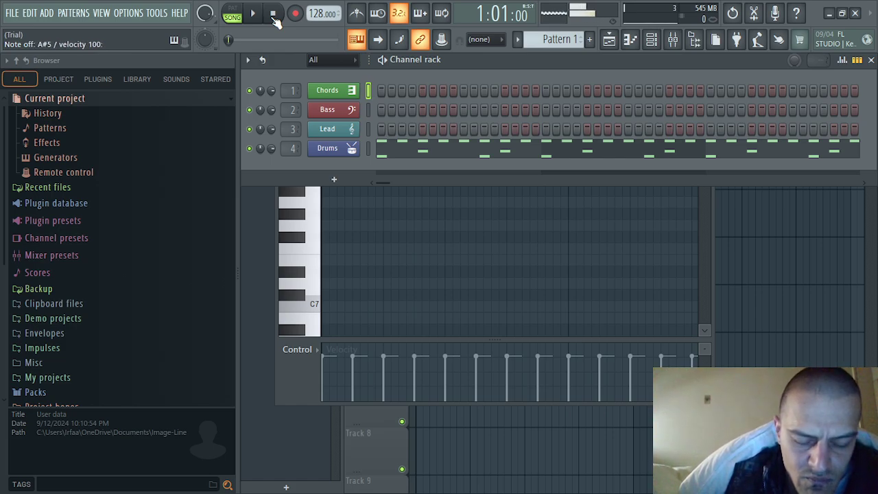
key("v")
key("j")
key("h")
key("g")
key("v")
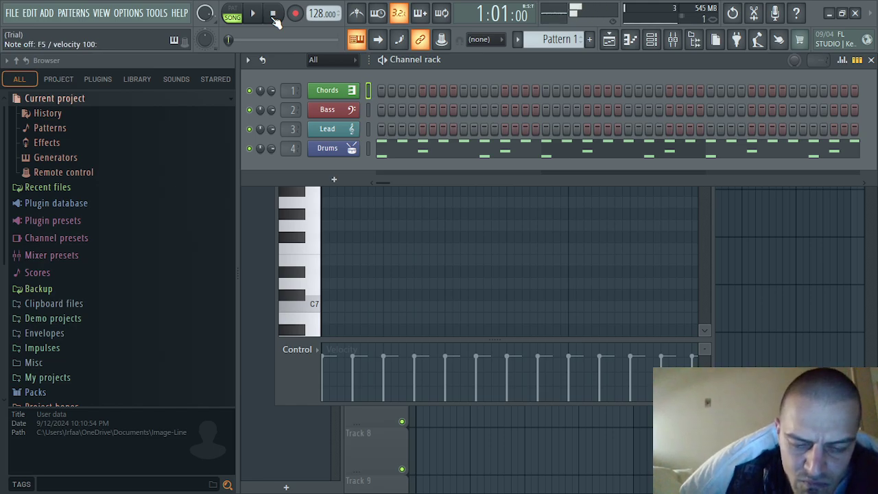
key("j")
key("comma")
key("h")
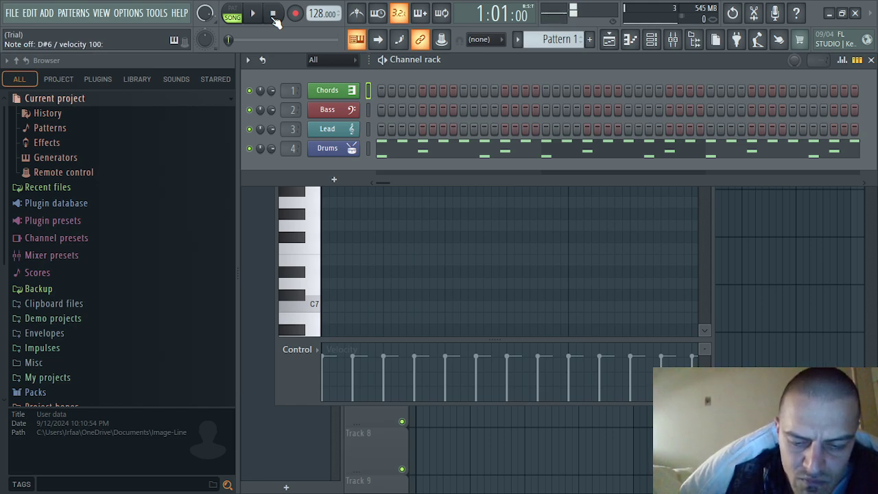
key("l")
key("j")
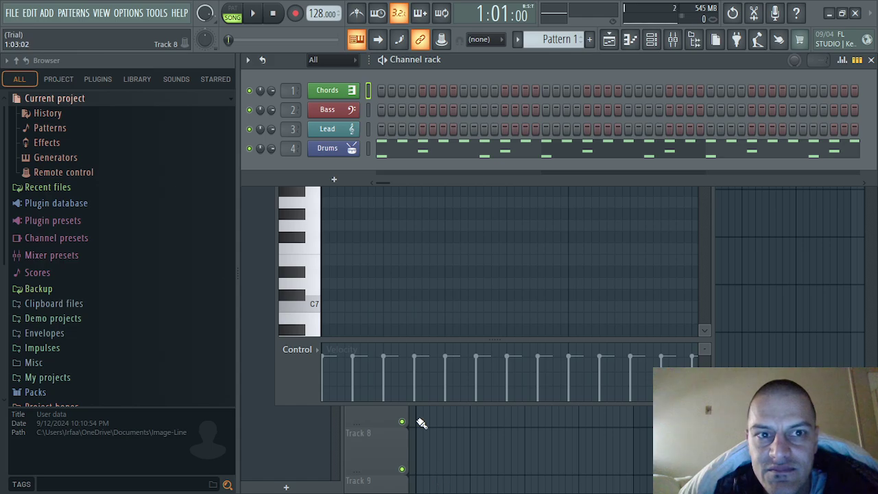
Step: Exit FL Studio without saving untitled.flp and close the trial purchase page that opens in the browser
left_click(855, 13)
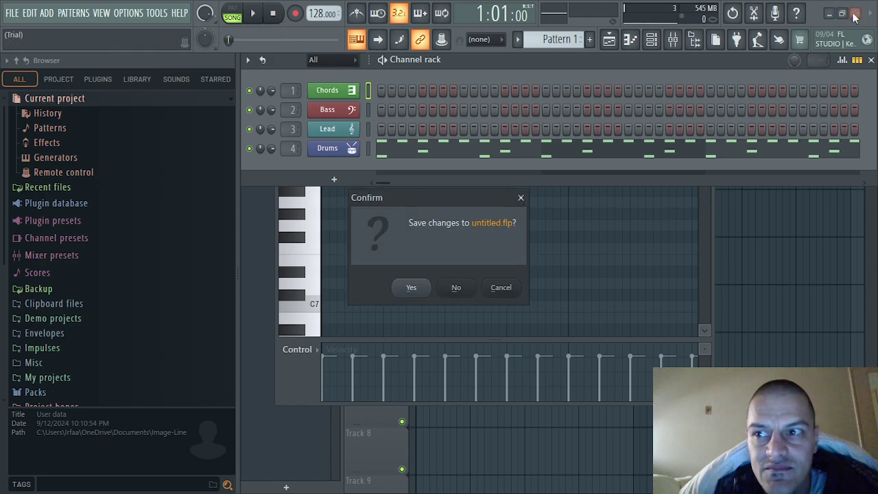
left_click(451, 284)
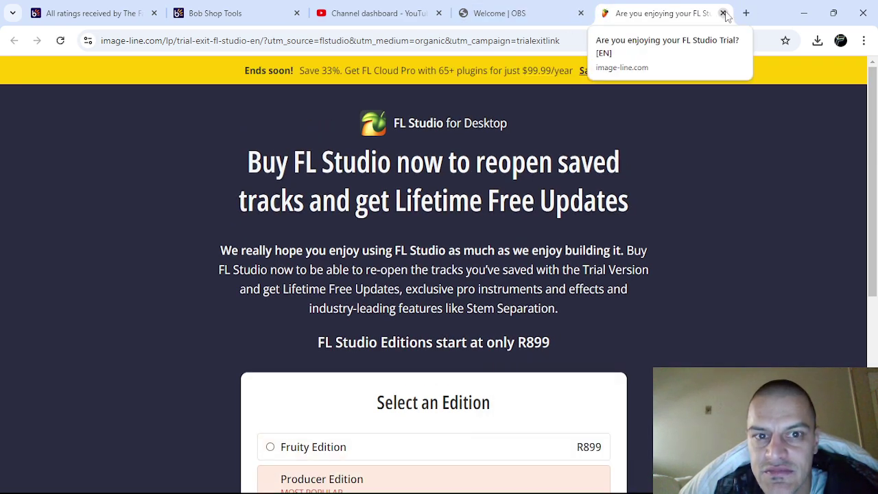
left_click(724, 13)
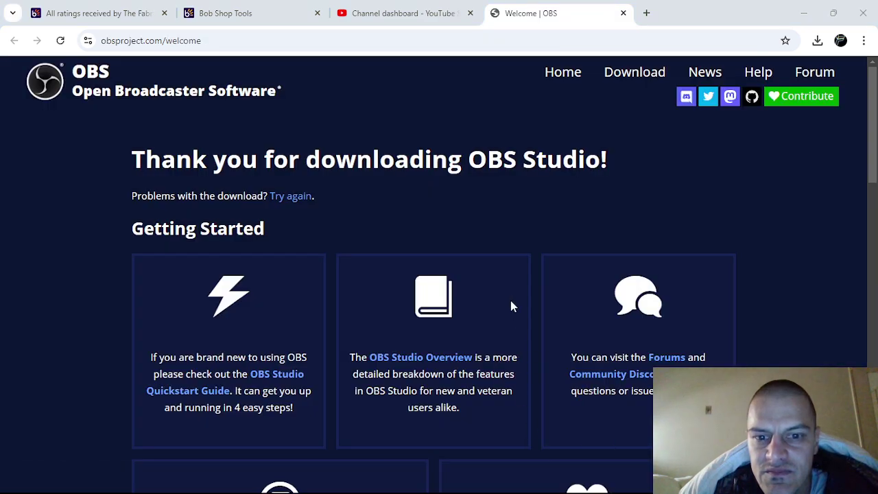